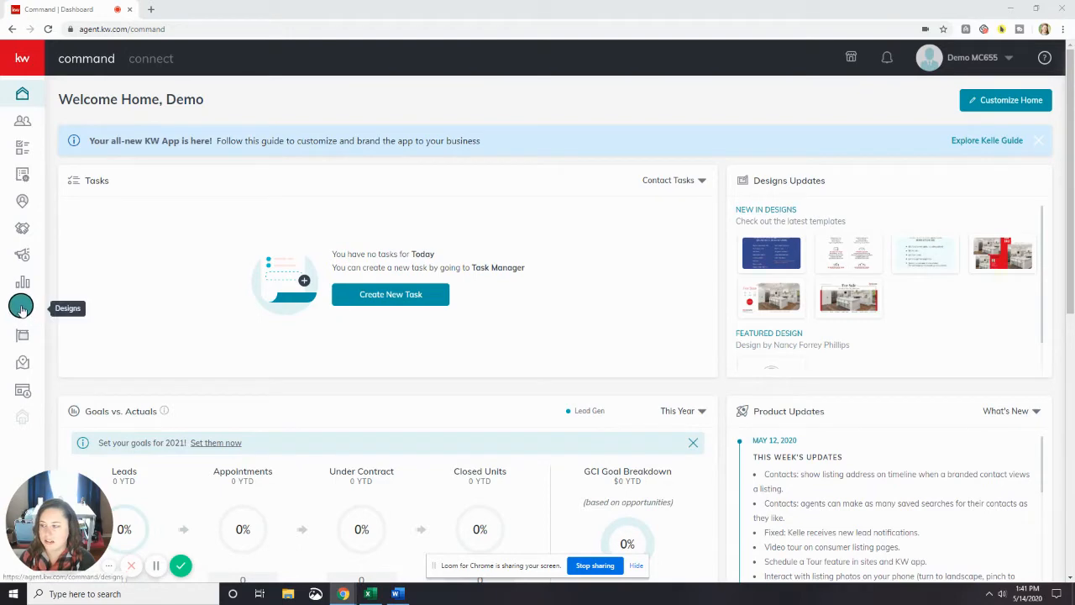
# - Start a new Video design from the Designs section and continue to the neighborhood selection
pyautogui.click(22, 310)
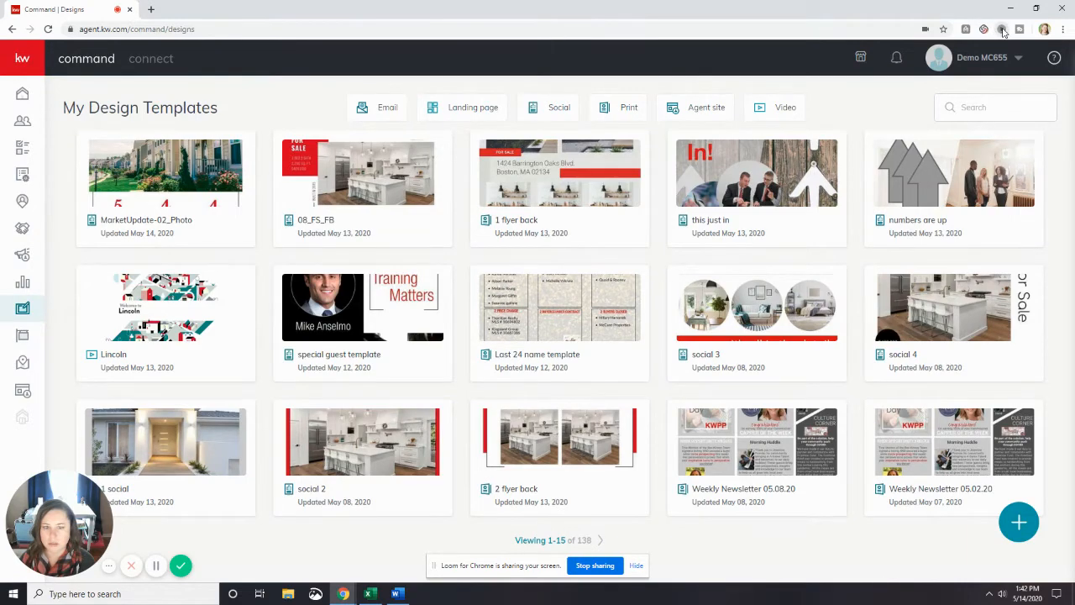
pyautogui.click(1017, 522)
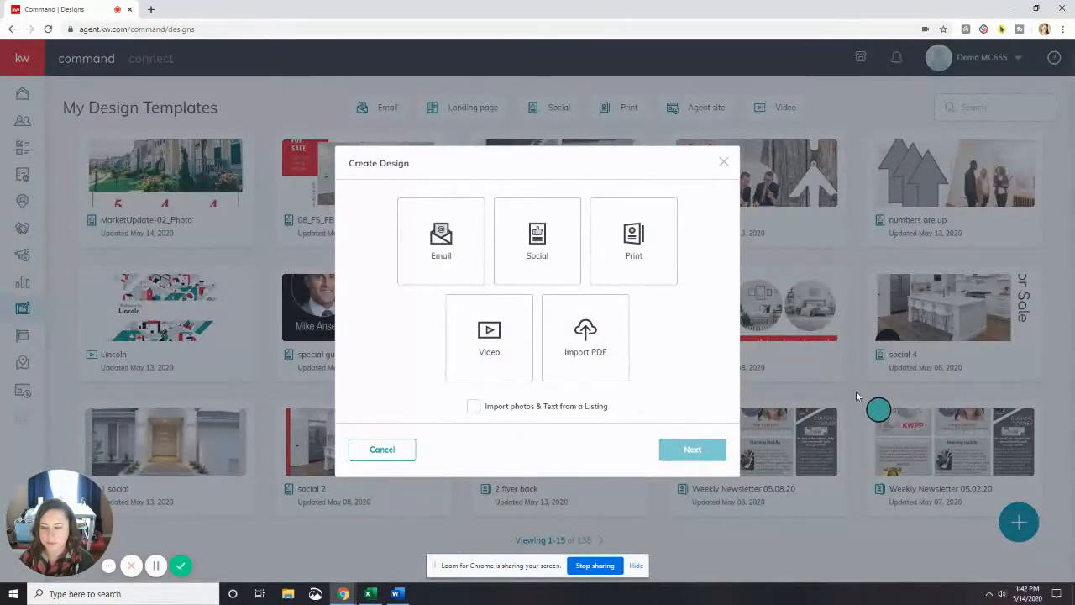
pyautogui.click(493, 331)
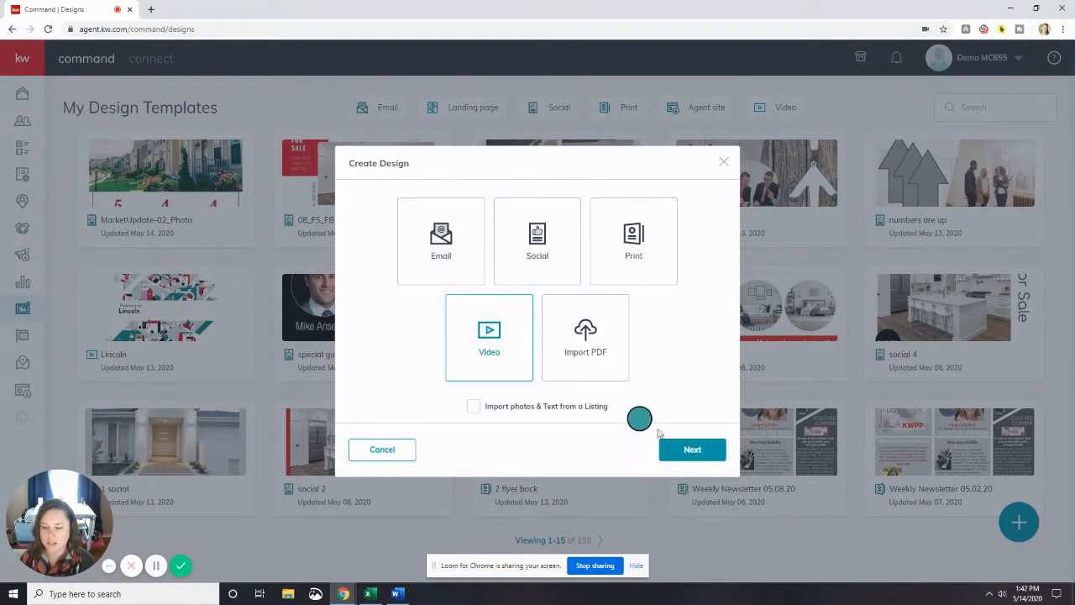
pyautogui.click(706, 451)
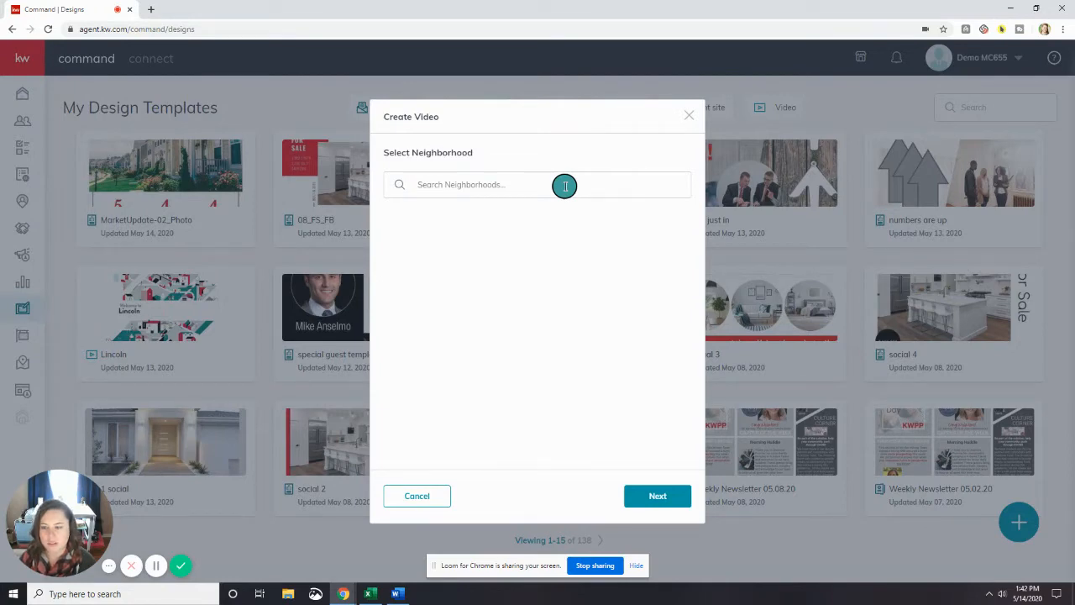
# - Search neighborhoods for "glen ellyn il", select Ben Franklin, and continue to the video details
pyautogui.click(564, 186)
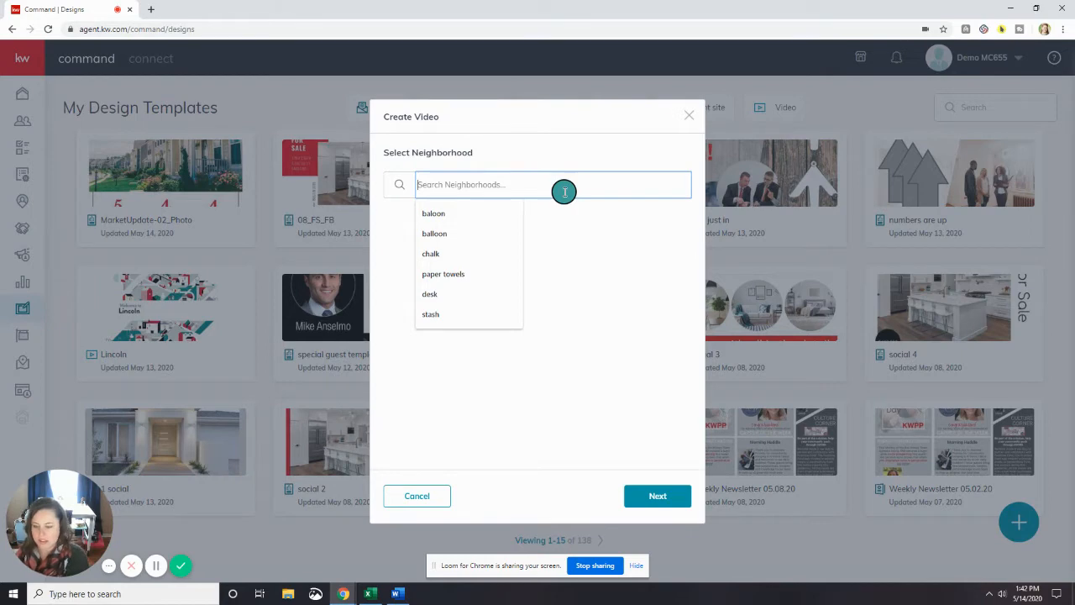
pyautogui.write('ge')
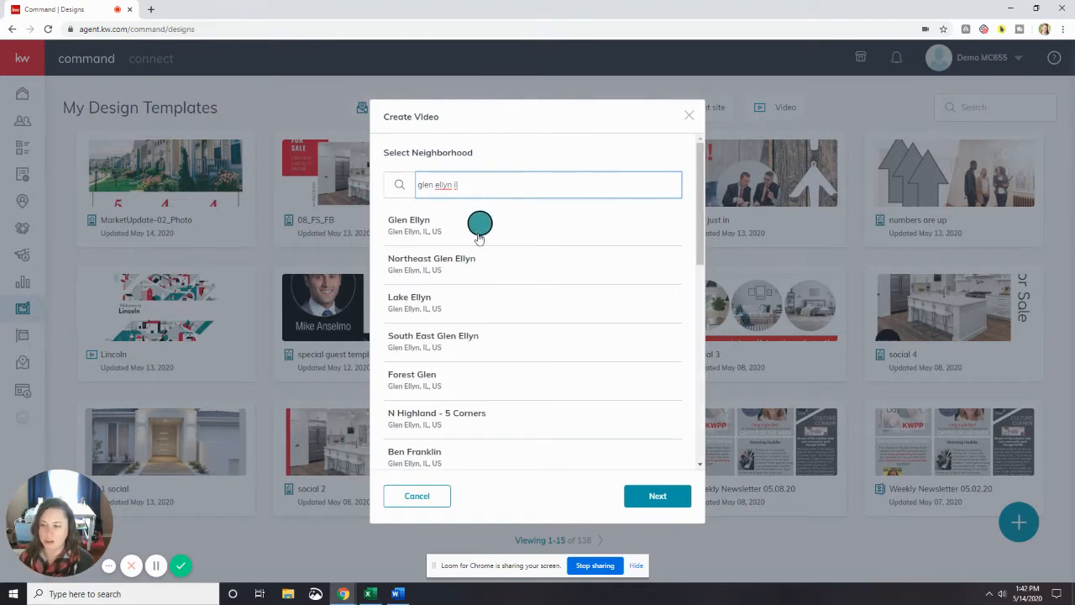
pyautogui.scroll(-1, 494, 415)
pyautogui.scroll(1, 494, 413)
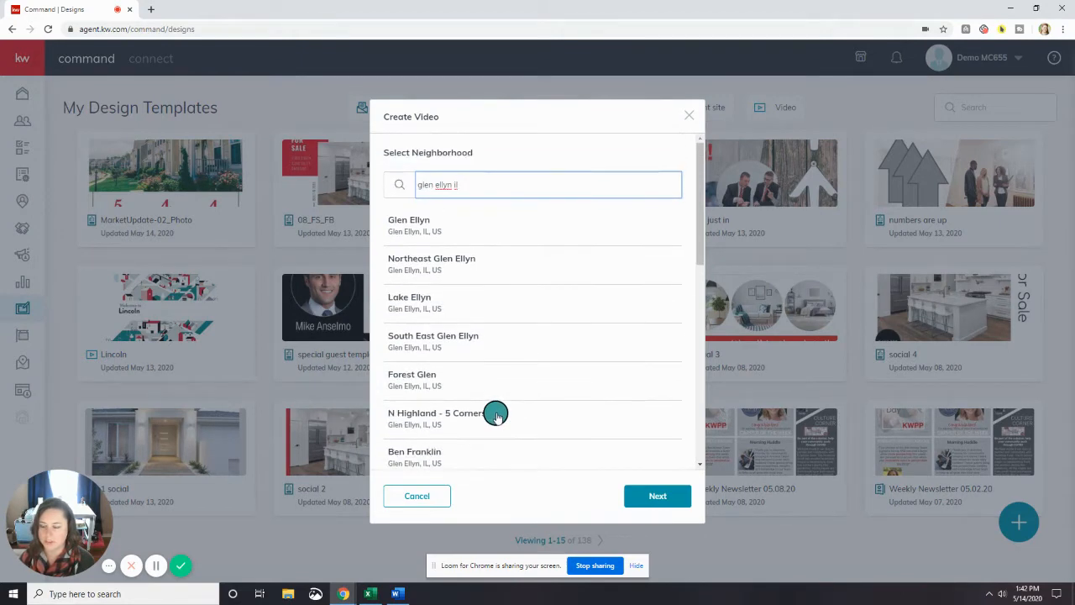
pyautogui.scroll(-1, 495, 412)
pyautogui.scroll(-1, 496, 413)
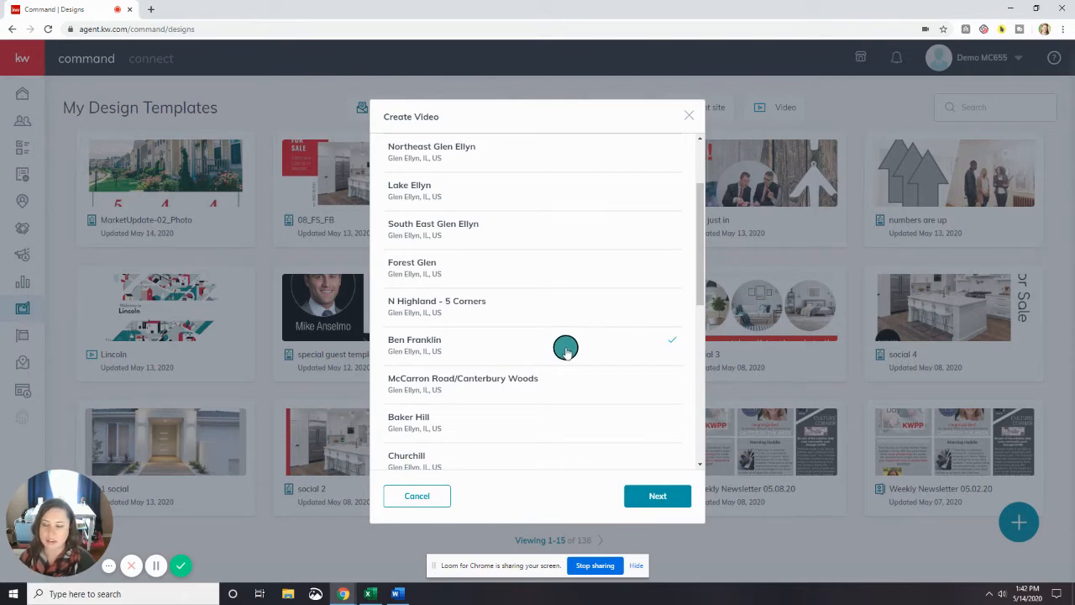
pyautogui.click(658, 499)
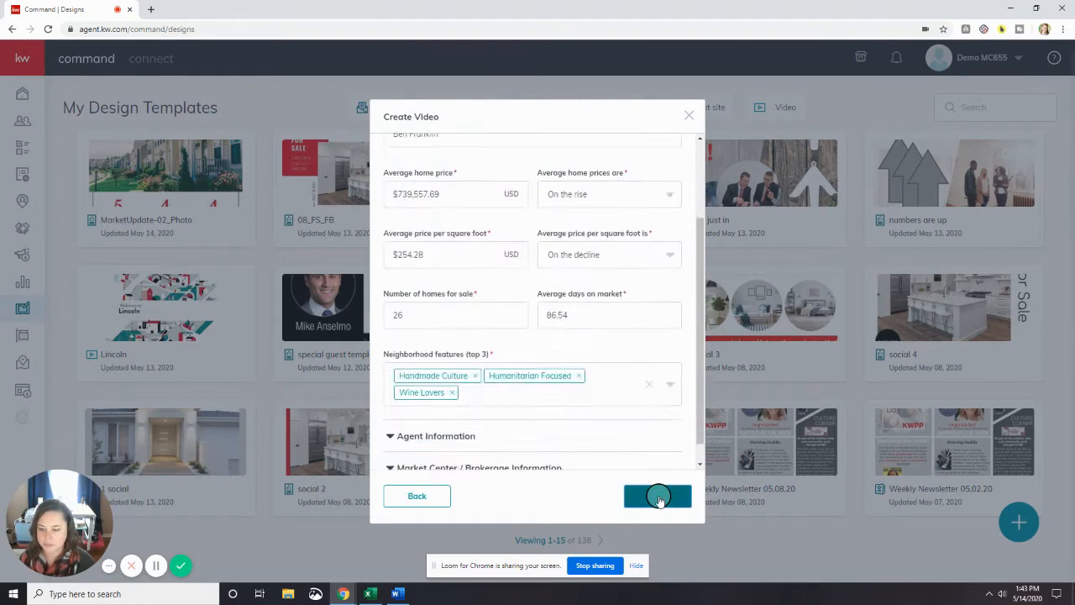
# - Review the neighborhood information, set the average home price to $740,000, and keep the home price trend at On the rise
pyautogui.scroll(2, 617, 386)
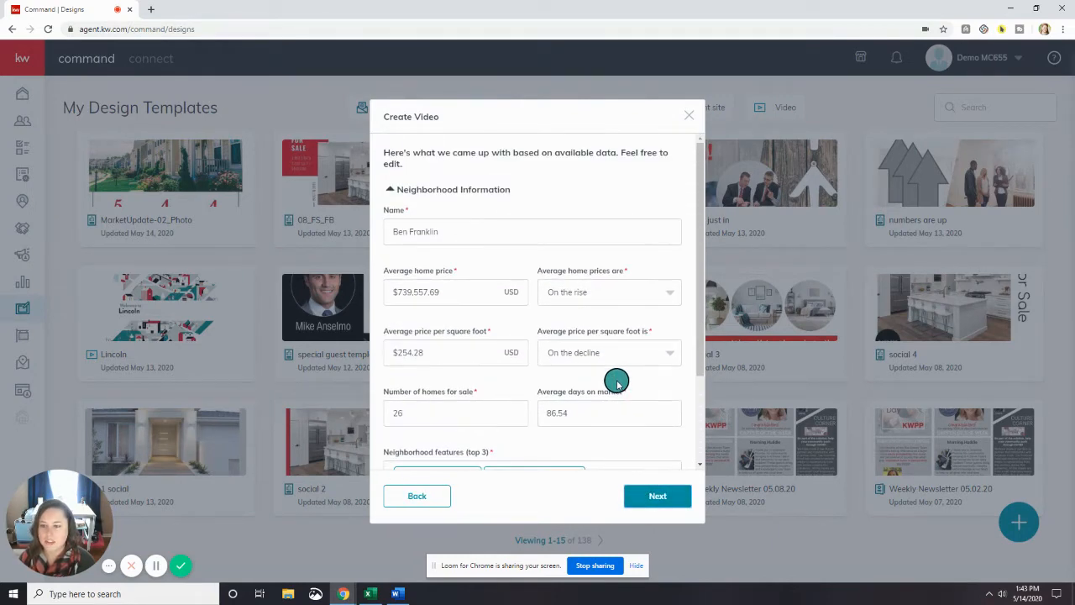
pyautogui.scroll(-3, 585, 311)
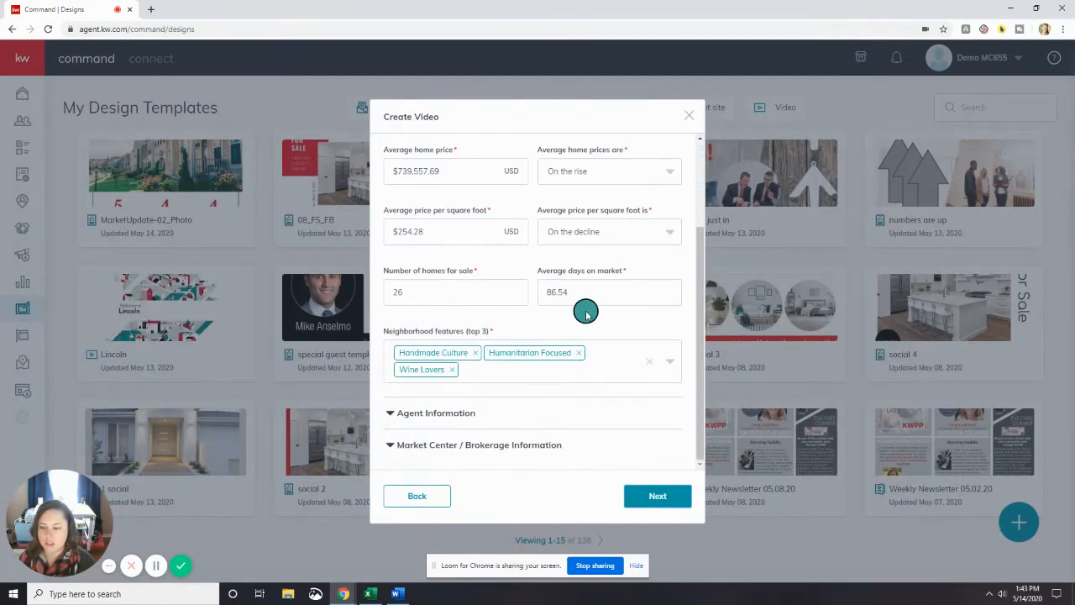
pyautogui.scroll(3, 585, 313)
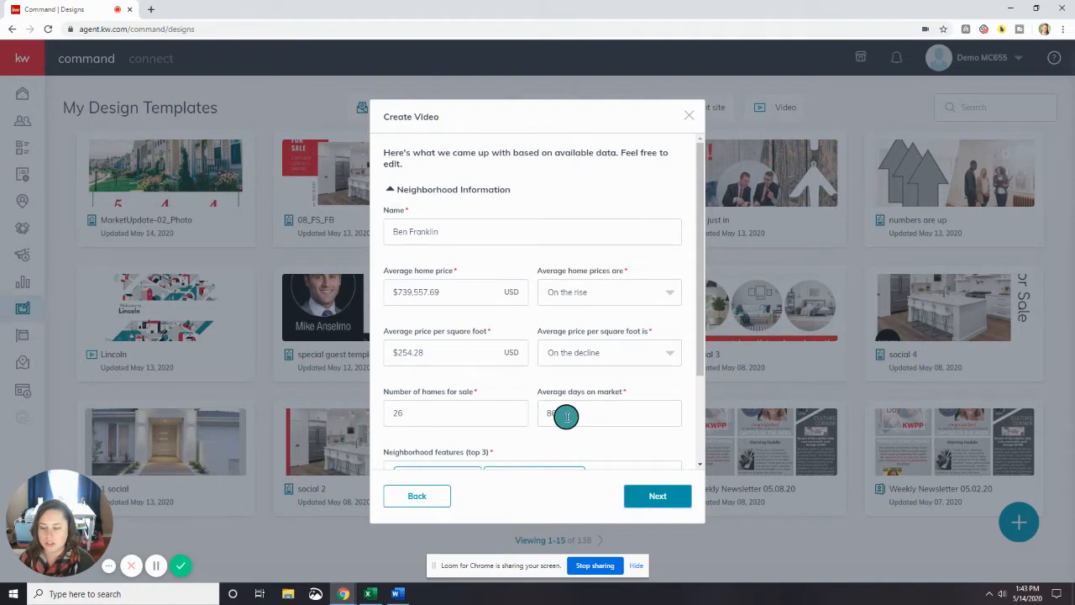
pyautogui.scroll(-1, 563, 415)
pyautogui.click(461, 239)
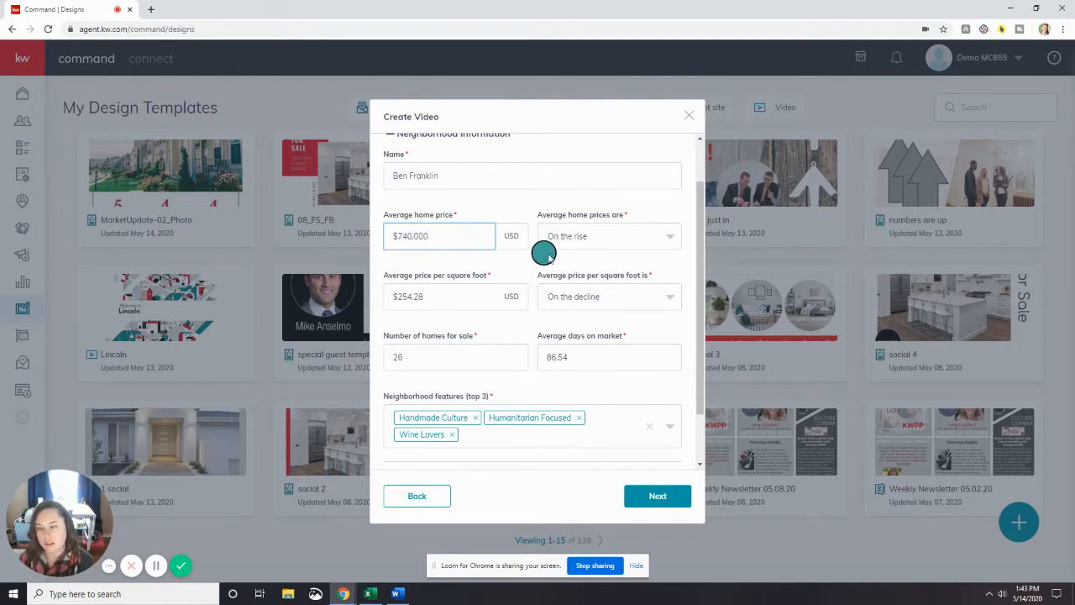
pyautogui.click(667, 239)
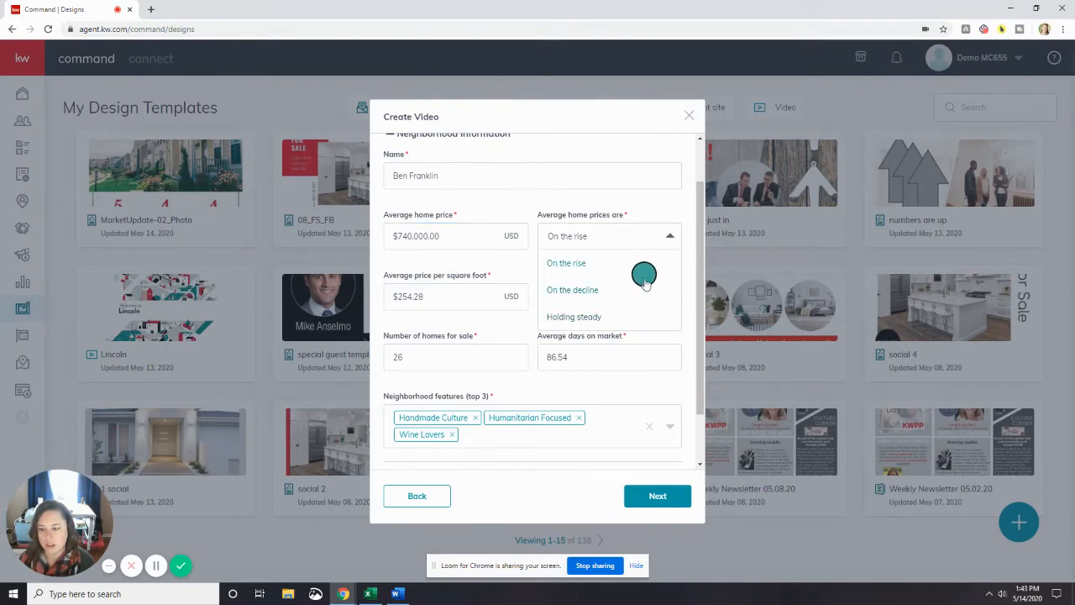
pyautogui.click(663, 210)
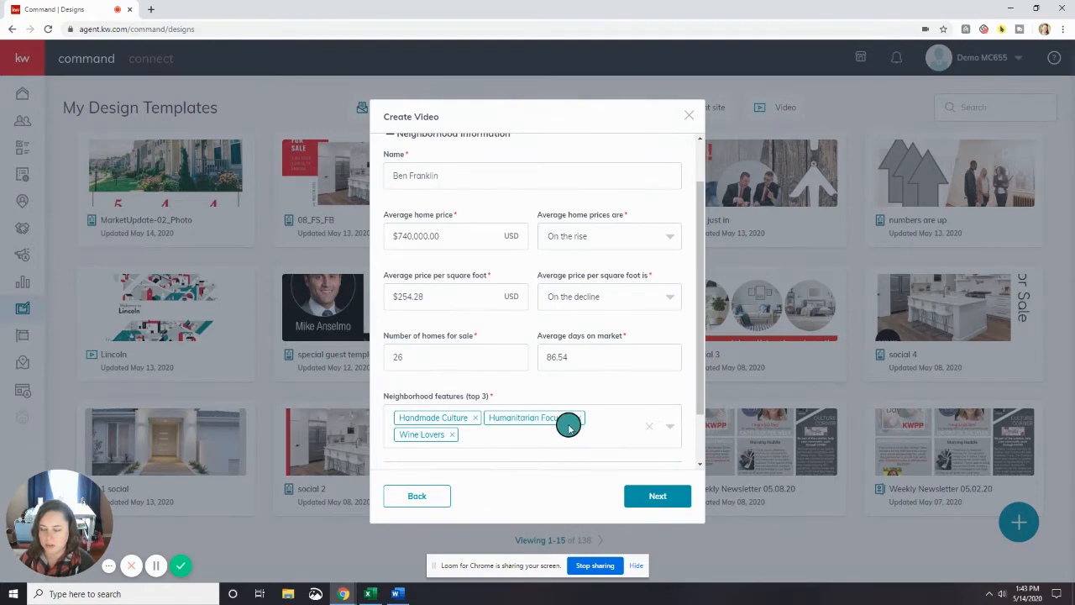
# - Replace the Wine Lovers neighborhood feature with Artsy
pyautogui.scroll(-2, 499, 350)
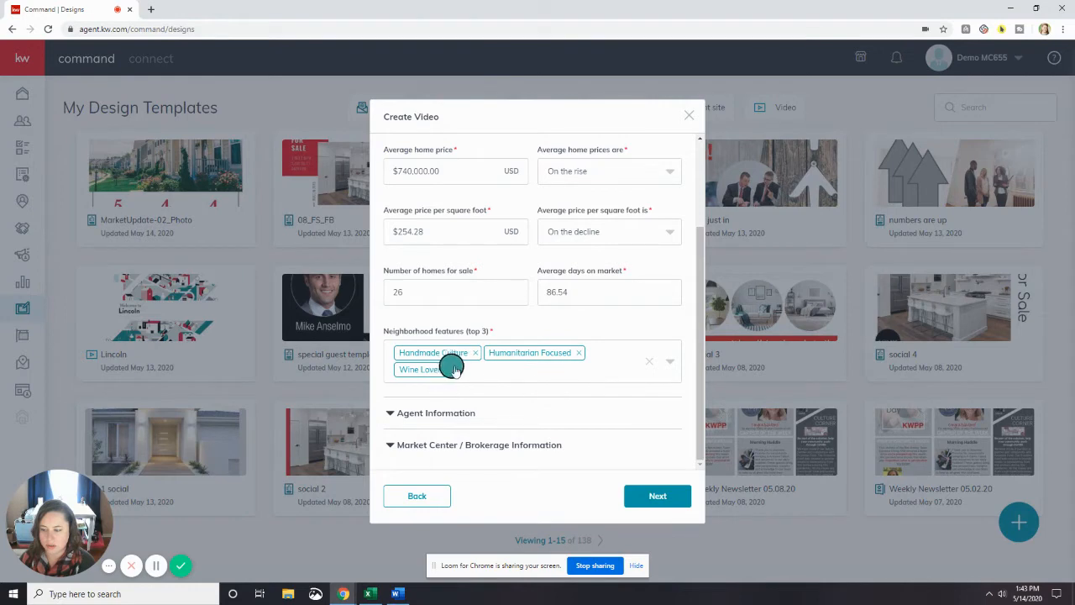
pyautogui.click(450, 370)
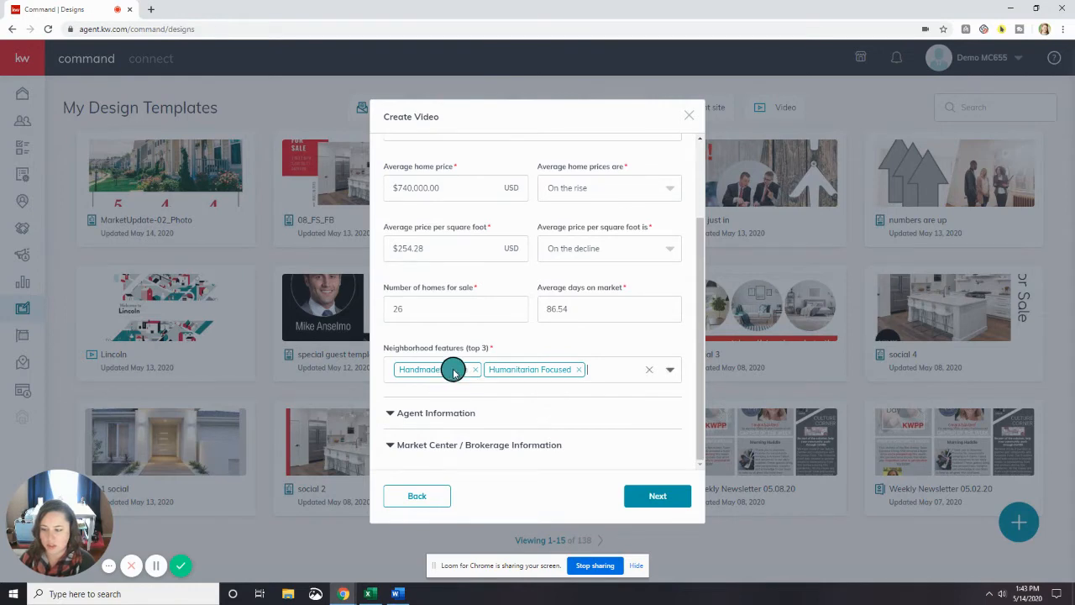
pyautogui.write('ary')
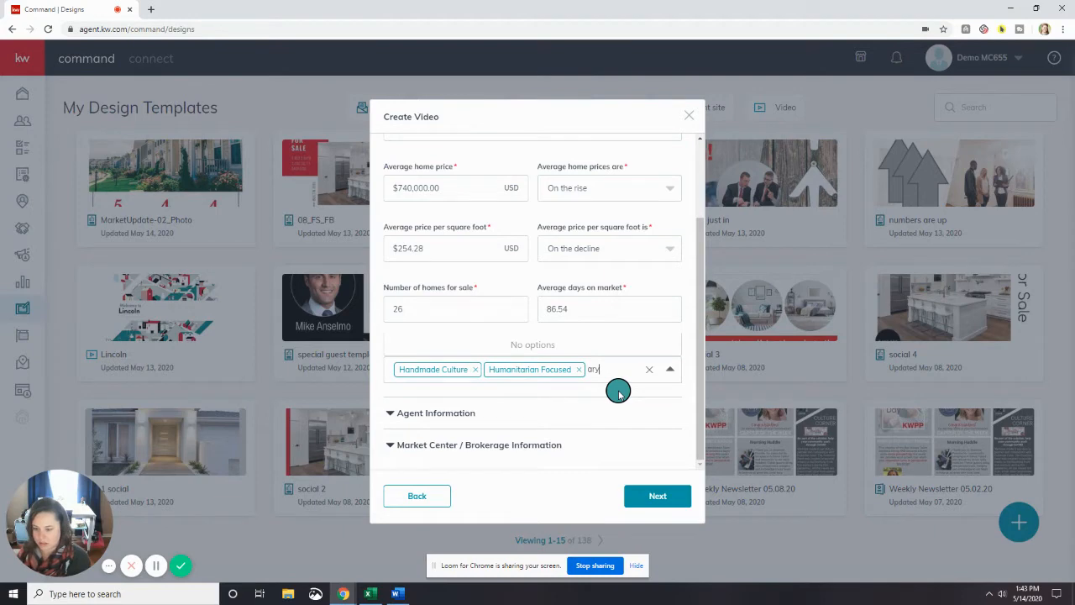
pyautogui.press('BackSpace')
pyautogui.write('t')
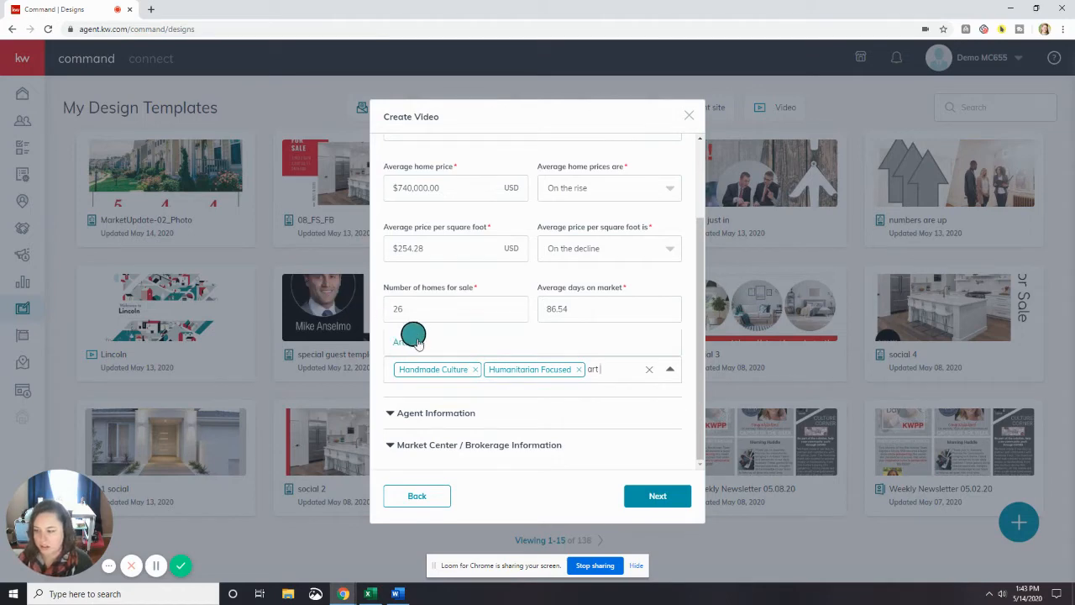
pyautogui.click(419, 344)
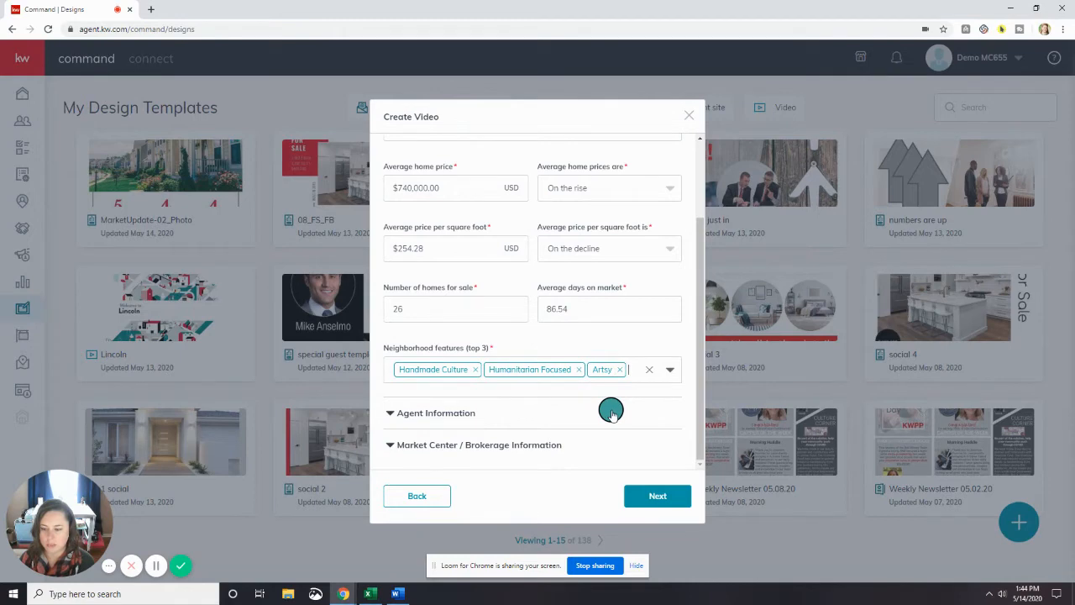
# - Swap the Artsy neighborhood feature for Wine Lovers
pyautogui.press('BackSpace')
pyautogui.write('wine')
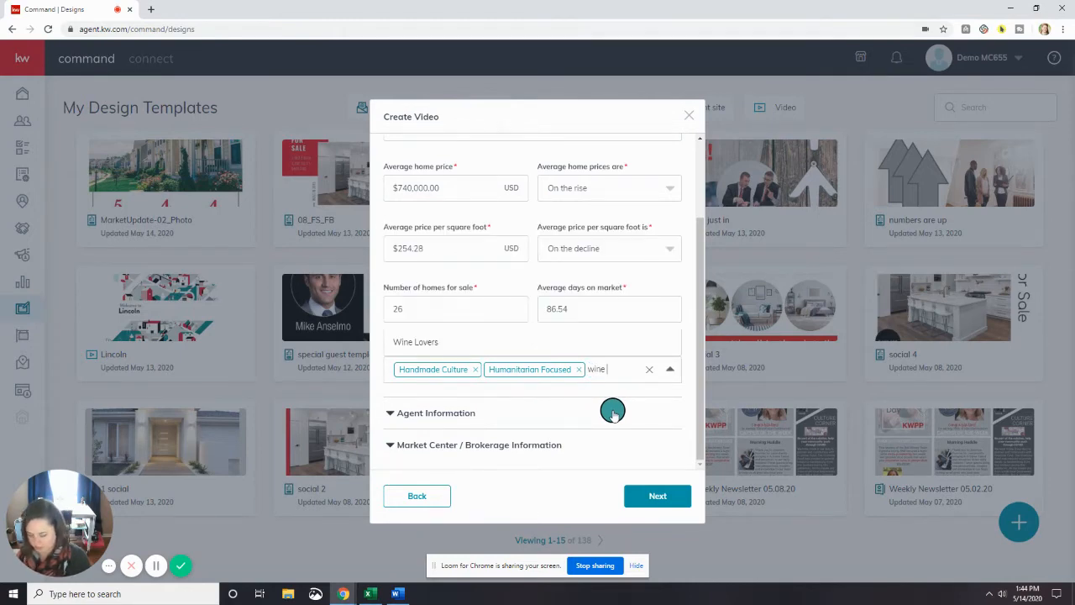
pyautogui.click(511, 341)
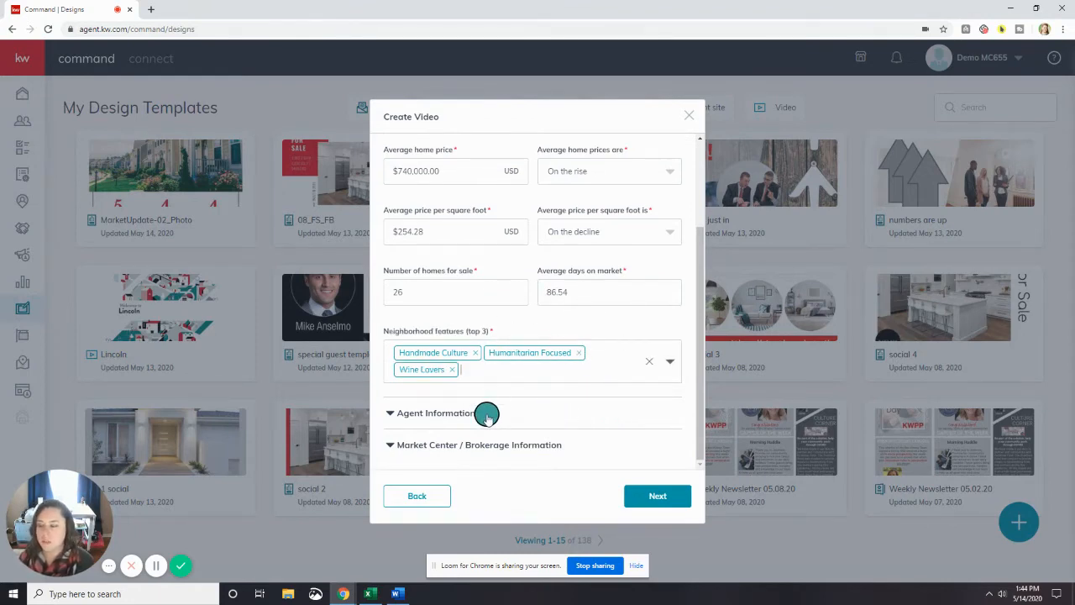
# - In the agent information, set the first name to KW, the last name to Premiere Properties, and the job title to Local Expert
pyautogui.click(487, 415)
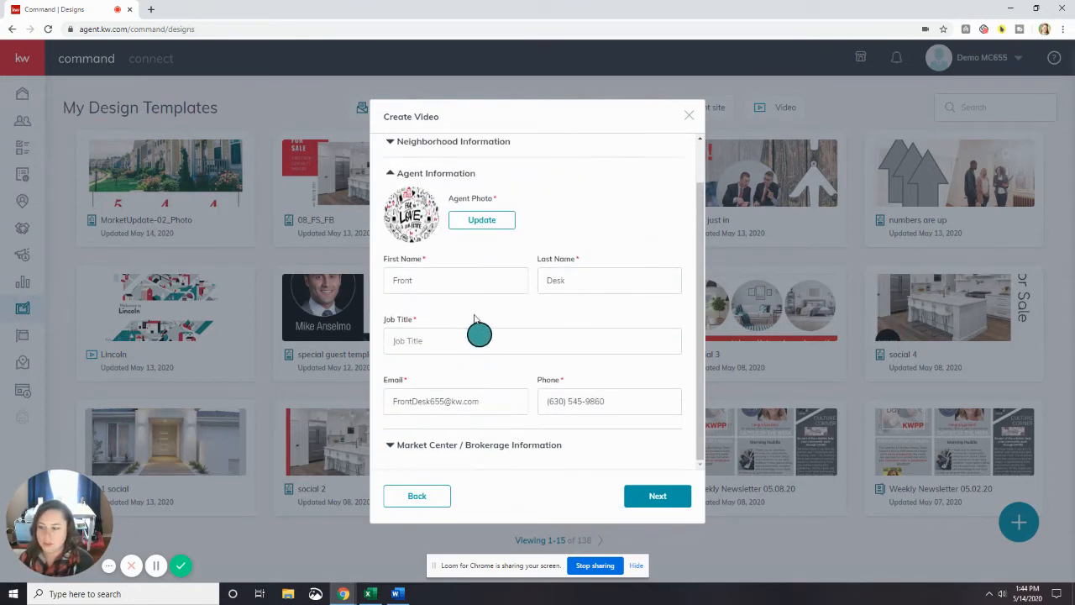
pyautogui.doubleClick(490, 269)
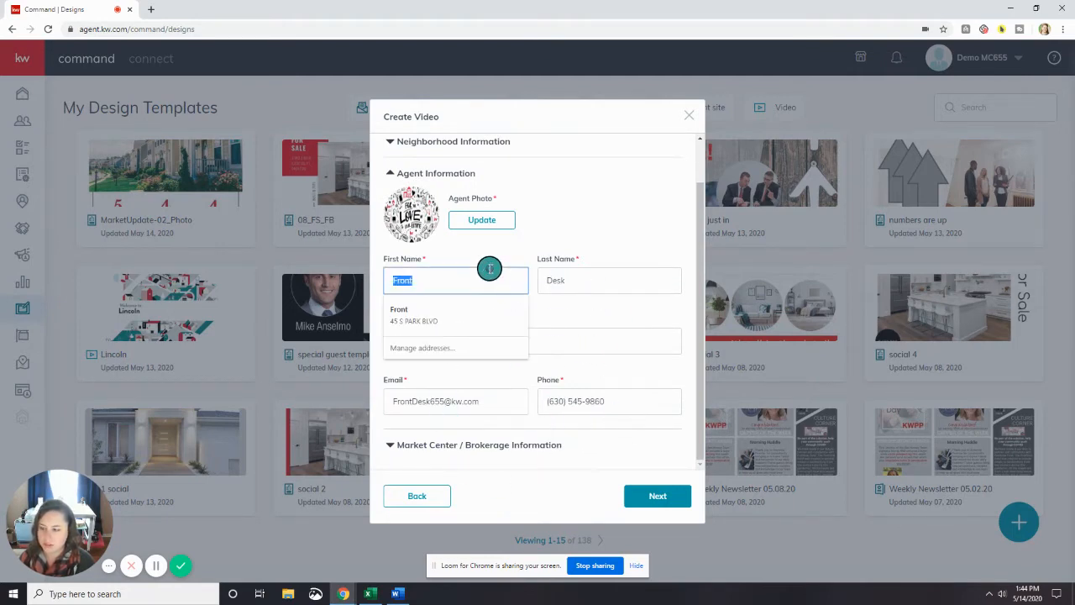
pyautogui.write('KW')
pyautogui.press('Tab')
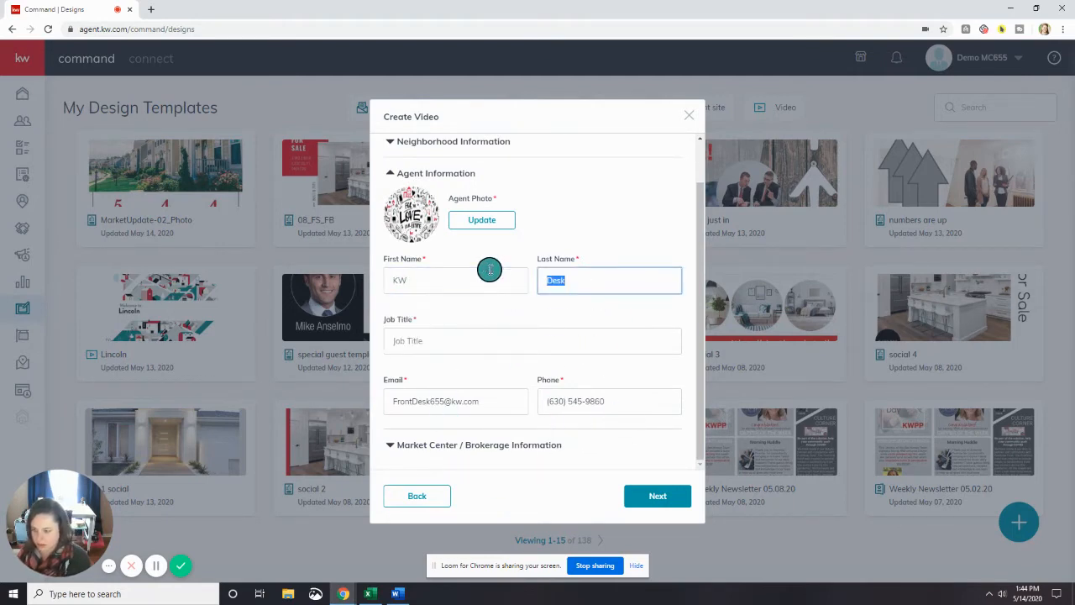
pyautogui.write('Premiere Properti')
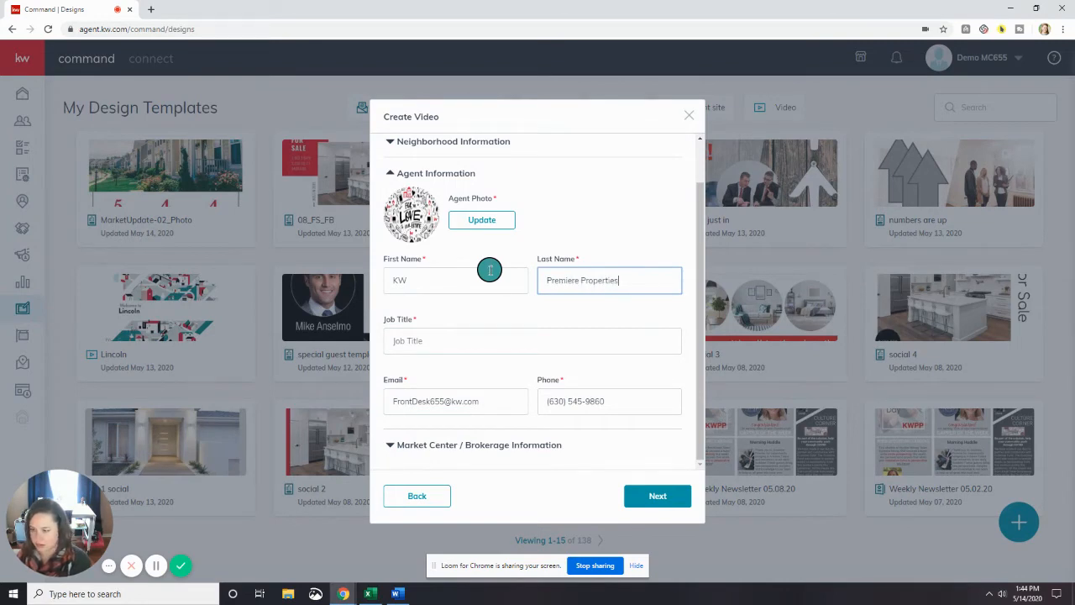
pyautogui.click(493, 345)
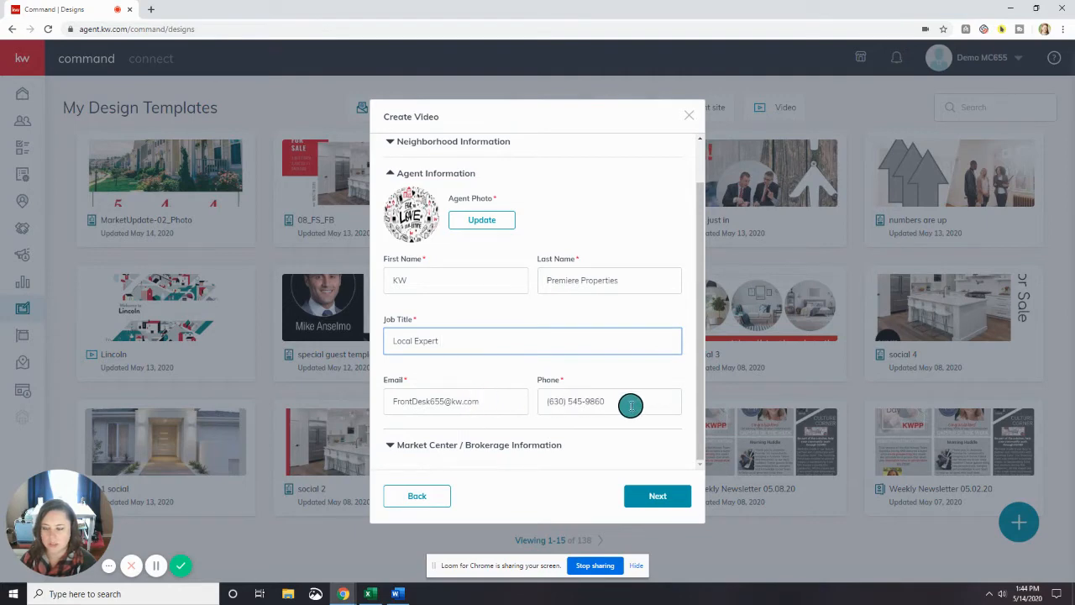
# - In the brokerage information, copy the brokerage license number into the agent license number and clear the brokerage license number
pyautogui.click(440, 447)
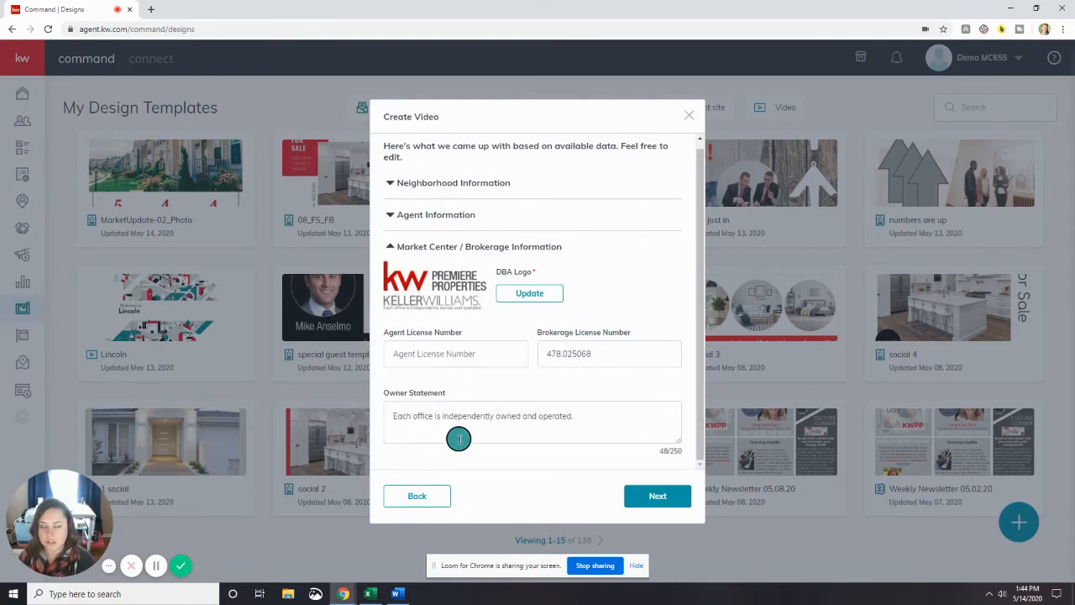
pyautogui.click(458, 352)
pyautogui.click(573, 353)
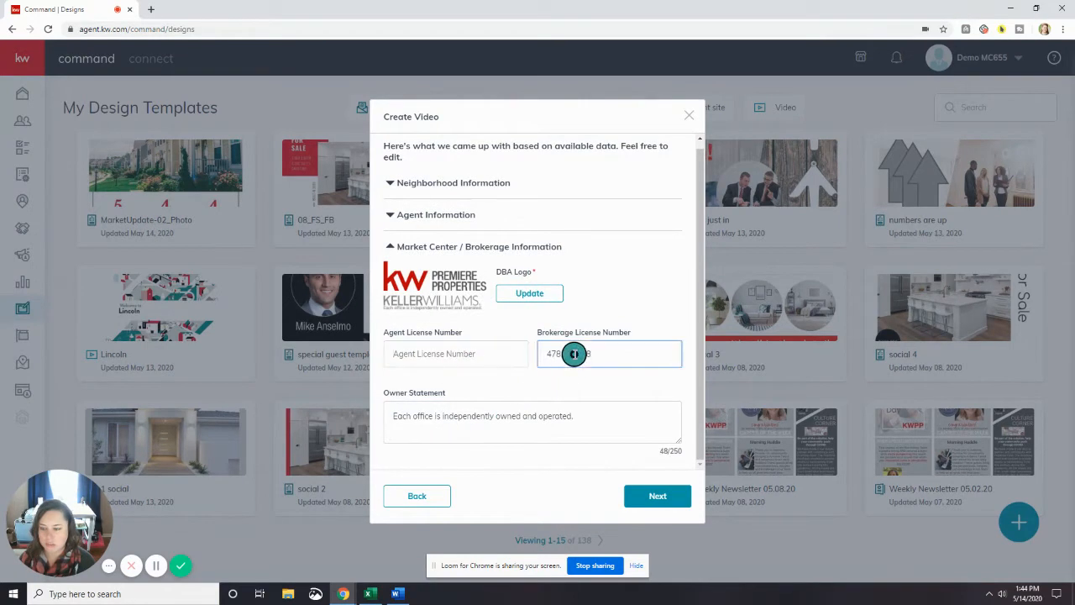
pyautogui.doubleClick(574, 353)
pyautogui.hotkey('ctrl', 'c')
pyautogui.click(492, 355)
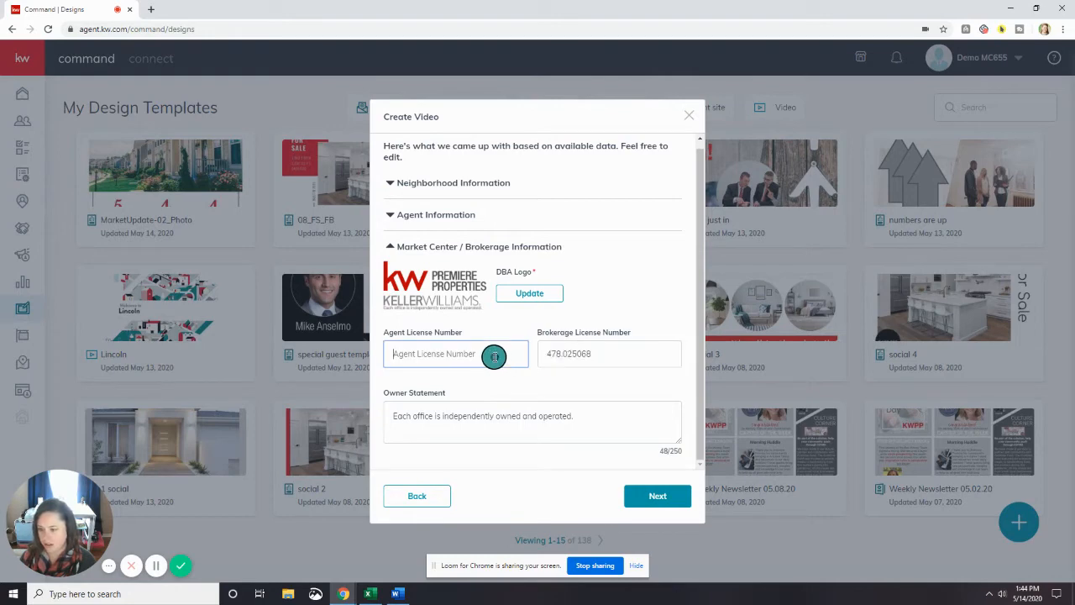
pyautogui.hotkey('ctrl', 'v')
pyautogui.click(584, 359)
pyautogui.doubleClick(583, 360)
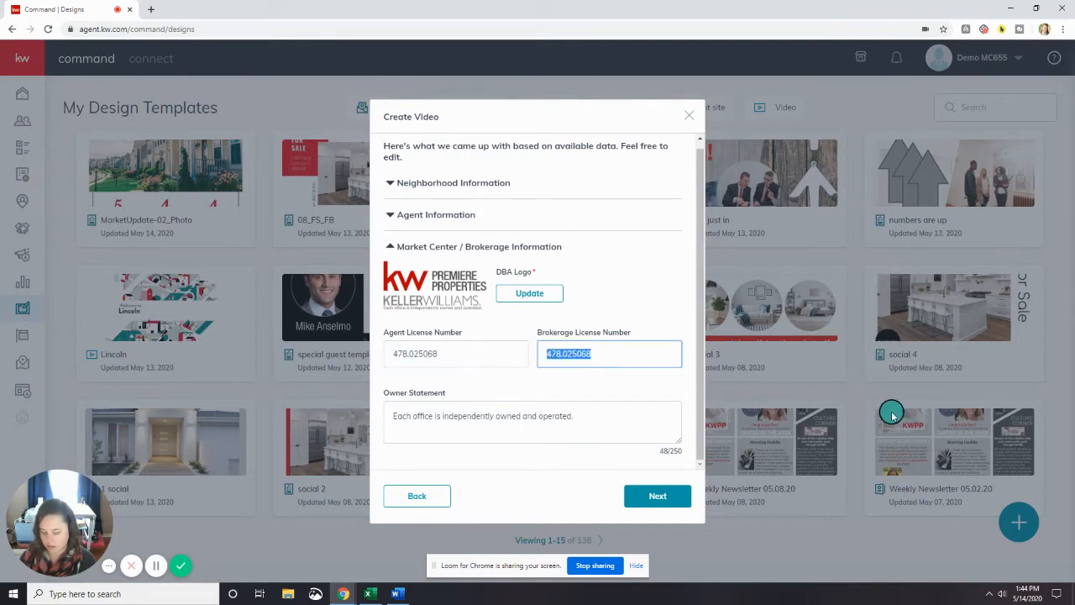
pyautogui.press('BackSpace')
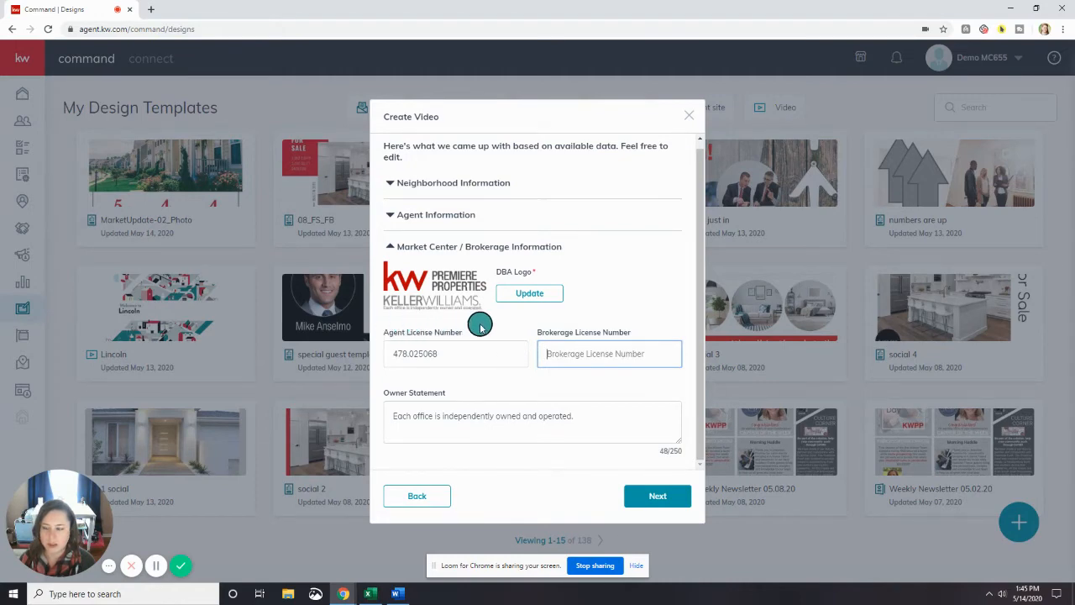
# - Clear the owner statement text in the brokerage information
pyautogui.doubleClick(450, 419)
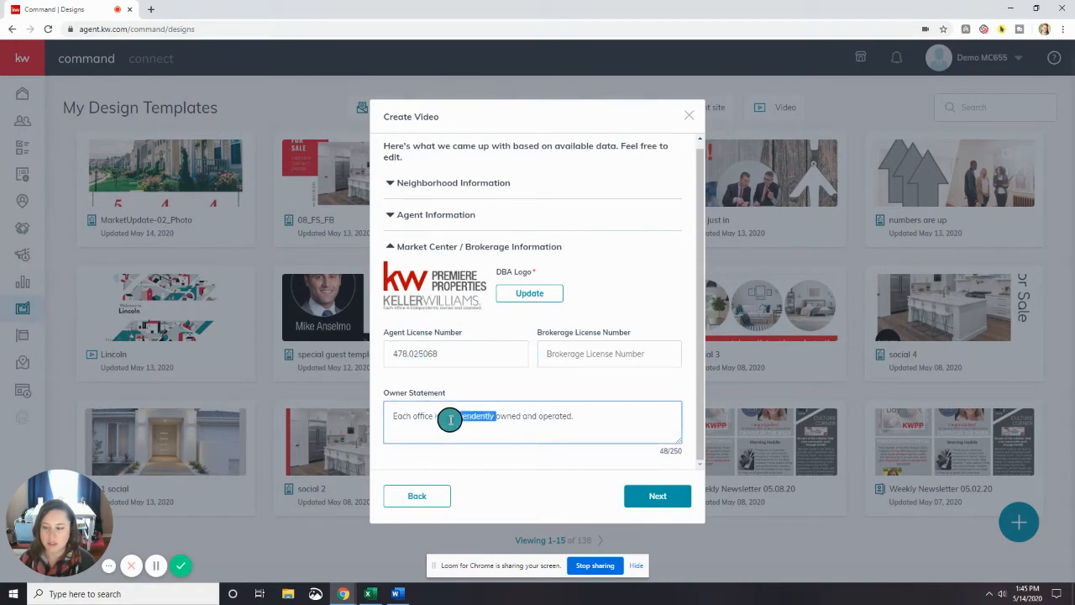
pyautogui.tripleClick(450, 419)
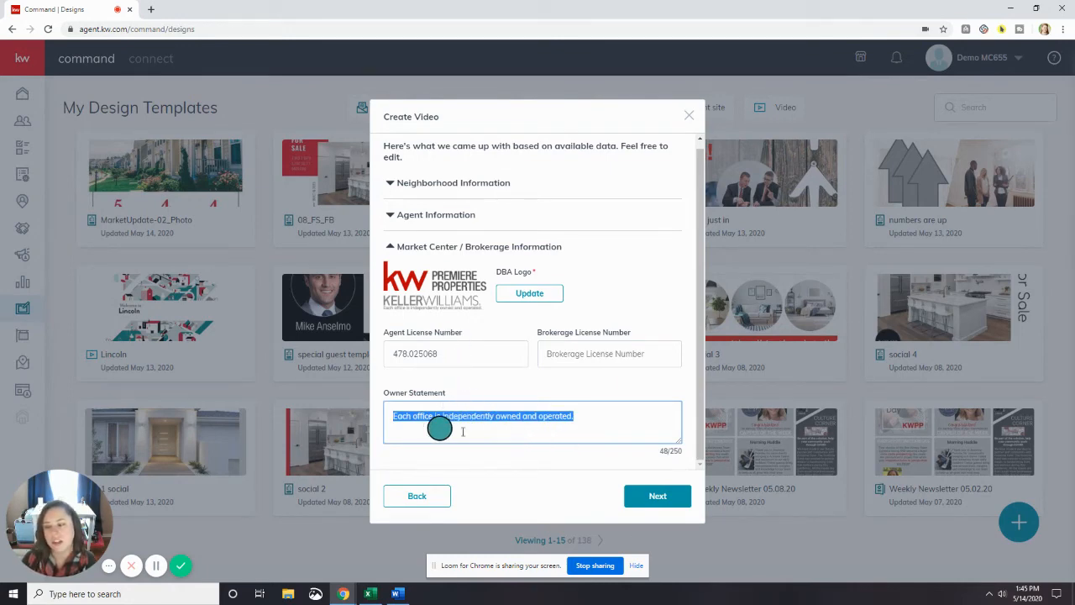
pyautogui.press('BackSpace')
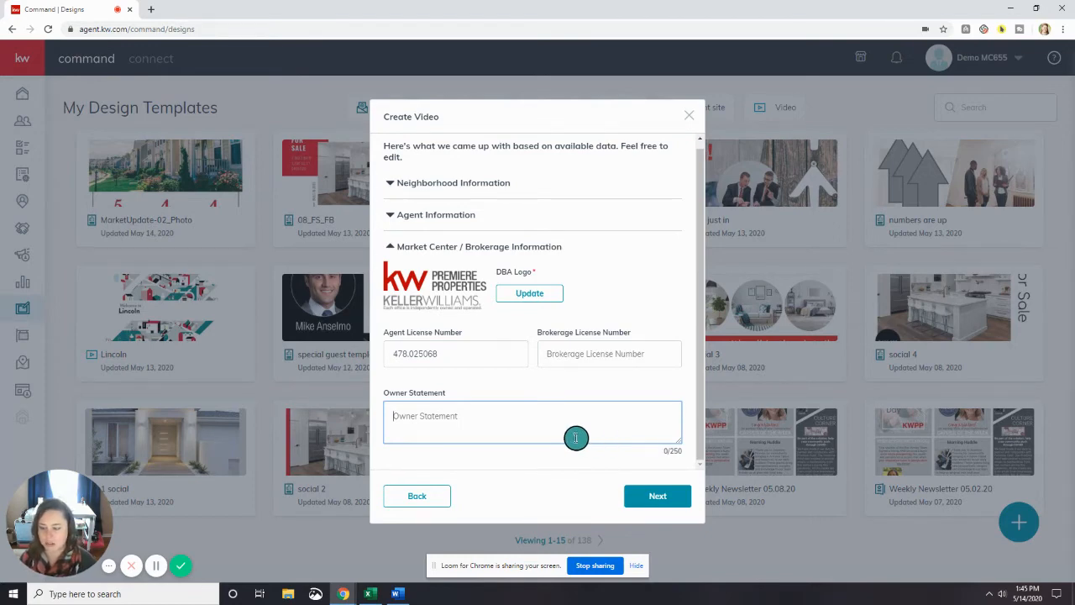
# - Generate the Ben Franklin neighborhood video and preview it, skipping ahead to the closing agent contact billboard and pausing there
pyautogui.click(654, 497)
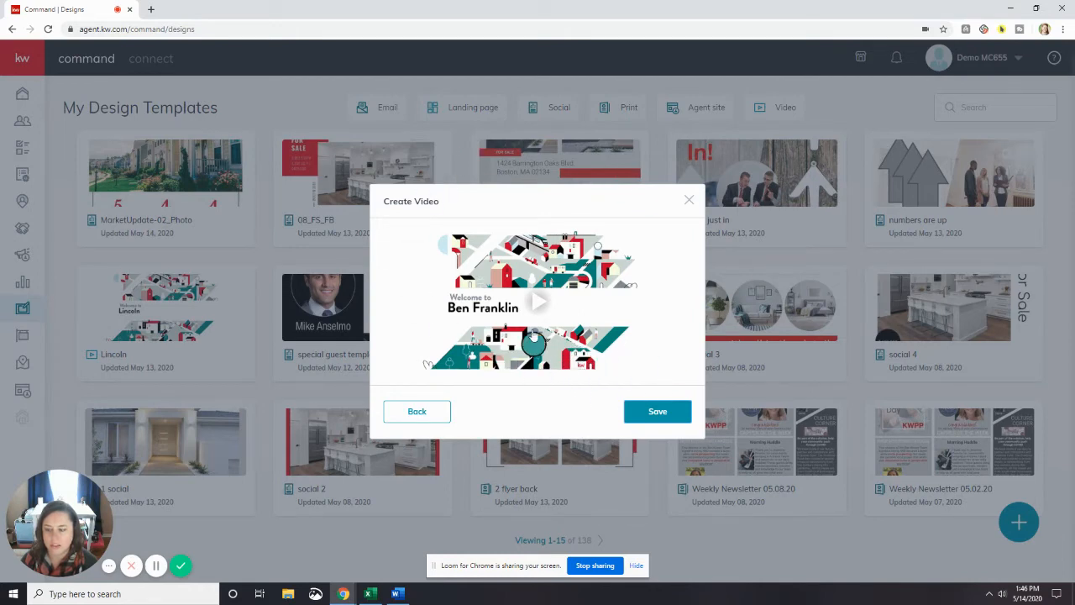
pyautogui.click(535, 305)
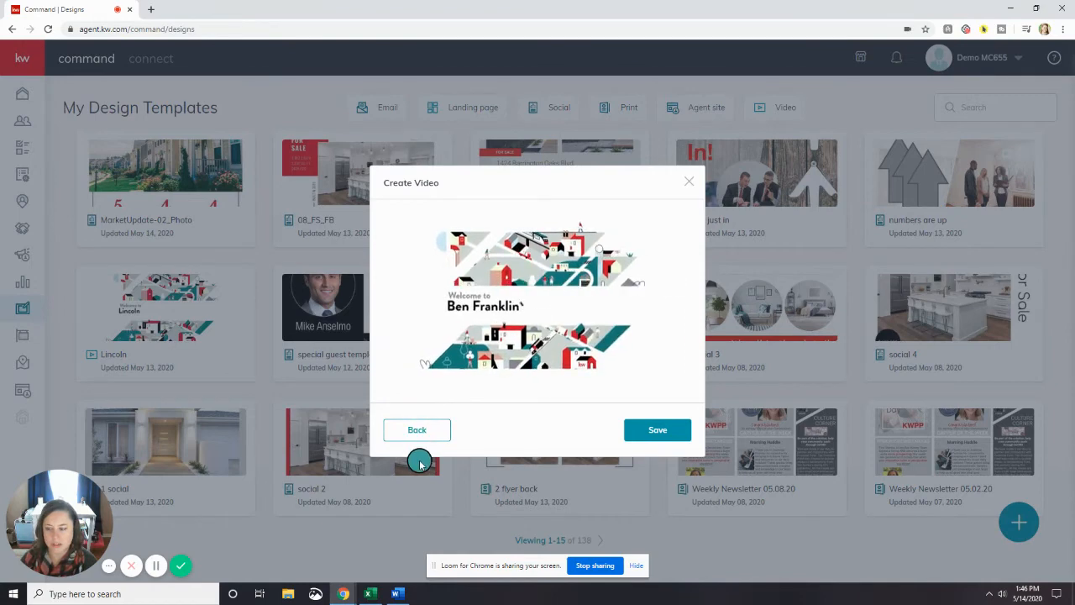
pyautogui.moveTo(453, 363)
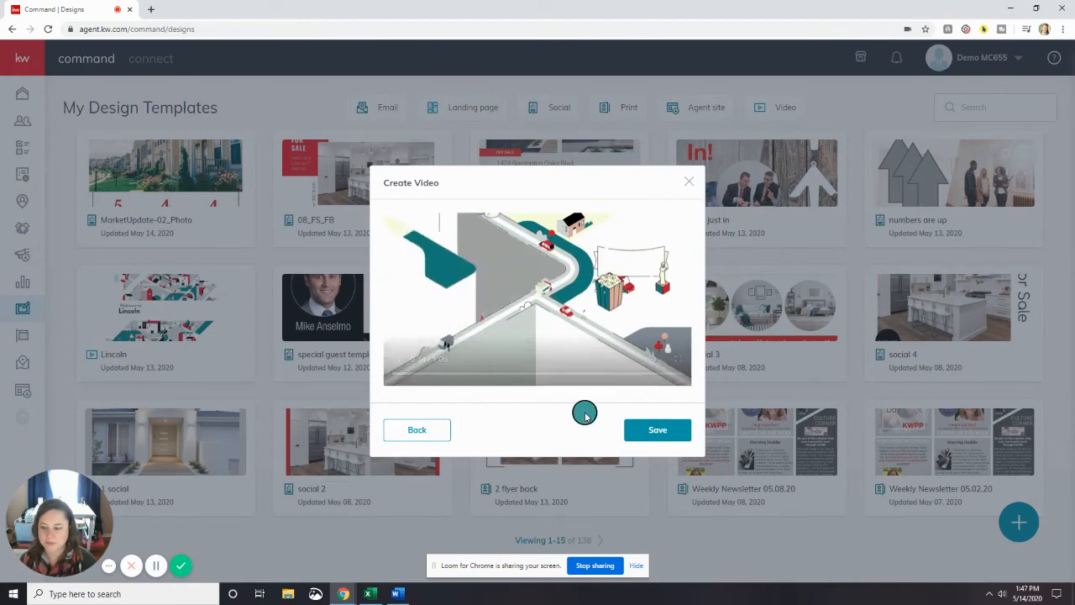
pyautogui.moveTo(593, 378); pyautogui.dragTo(656, 379)
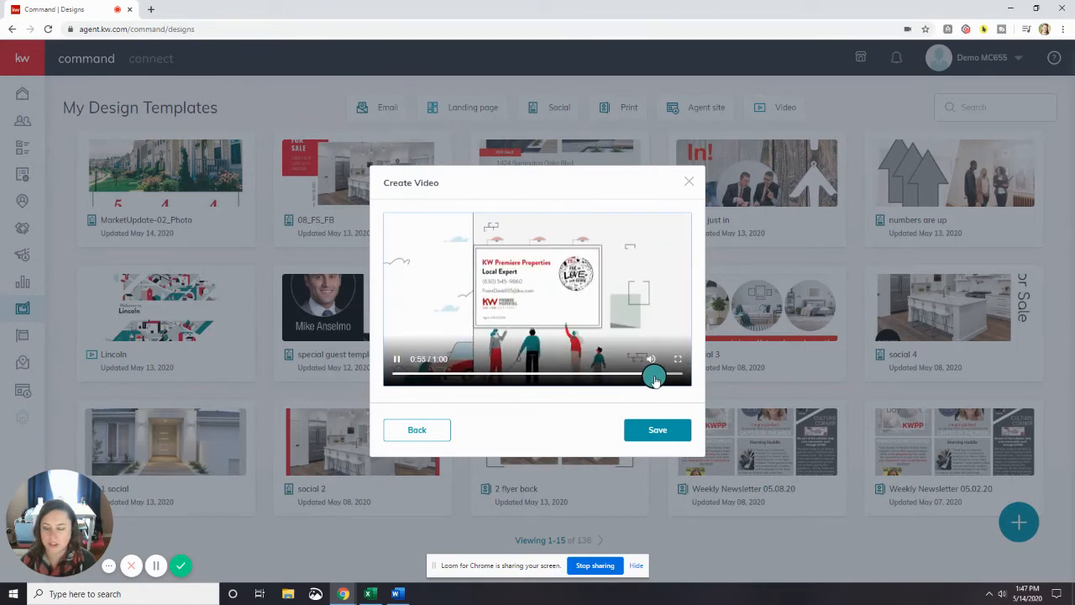
pyautogui.click(396, 357)
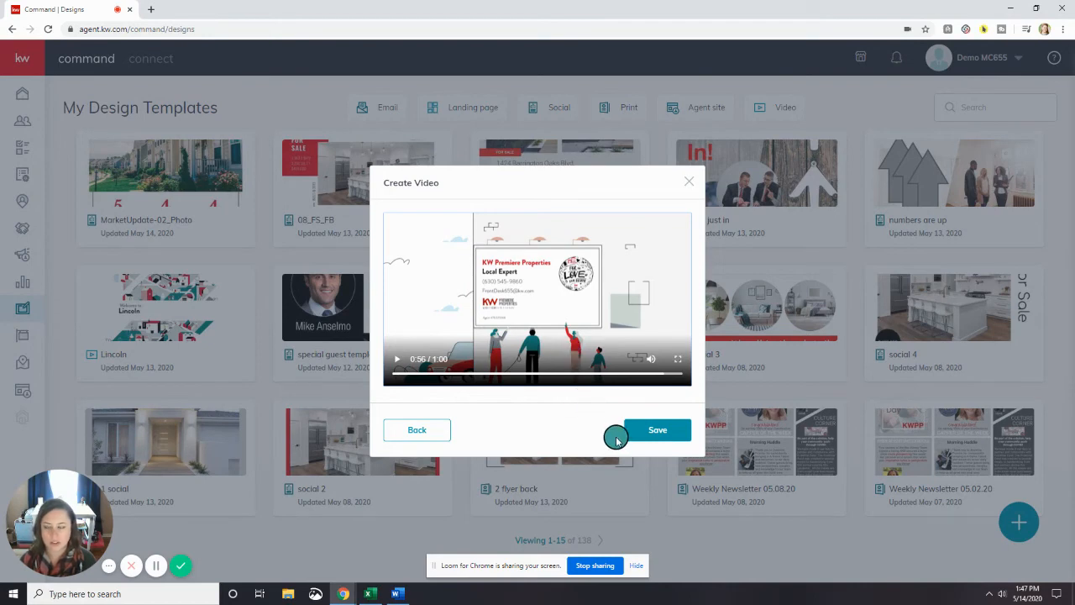
# - Save the previewed neighborhood video to the design templates
pyautogui.click(663, 442)
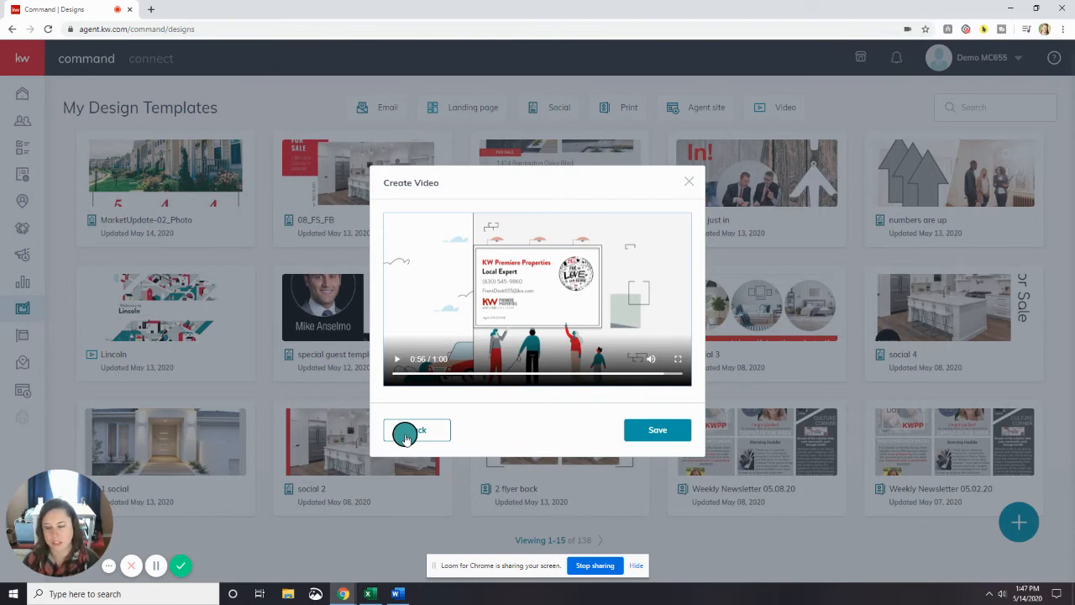
pyautogui.click(668, 434)
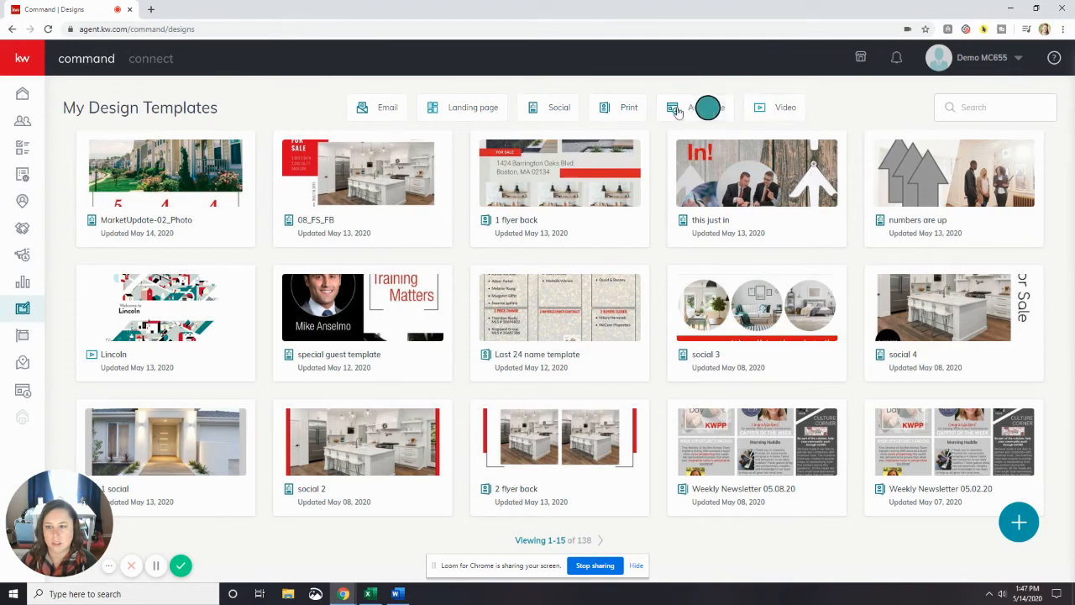
# - Filter the design templates to videos only and download the Ben Franklin video
pyautogui.click(786, 114)
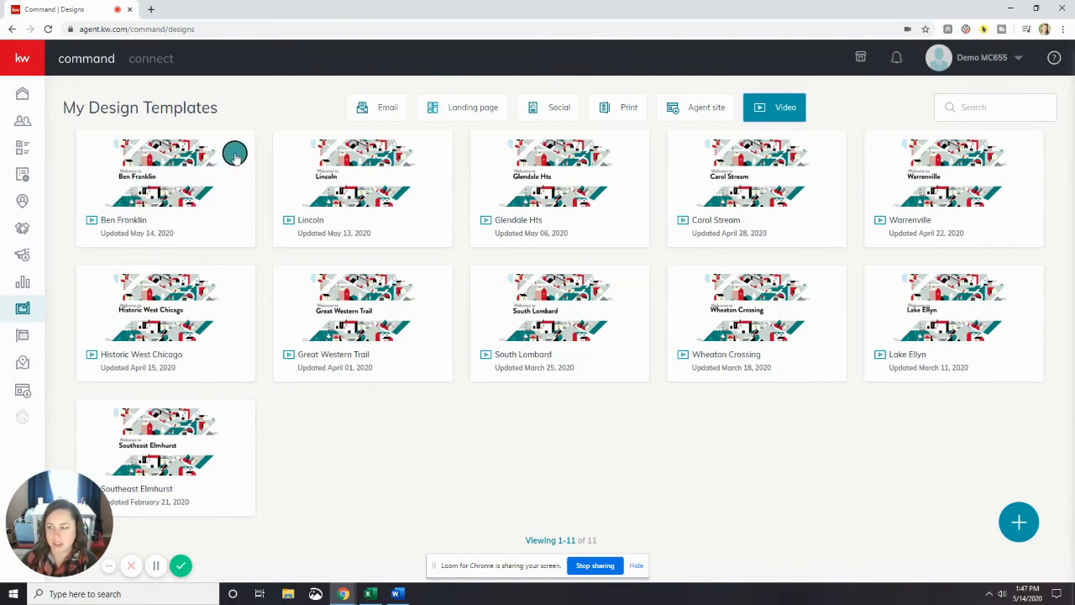
pyautogui.click(235, 155)
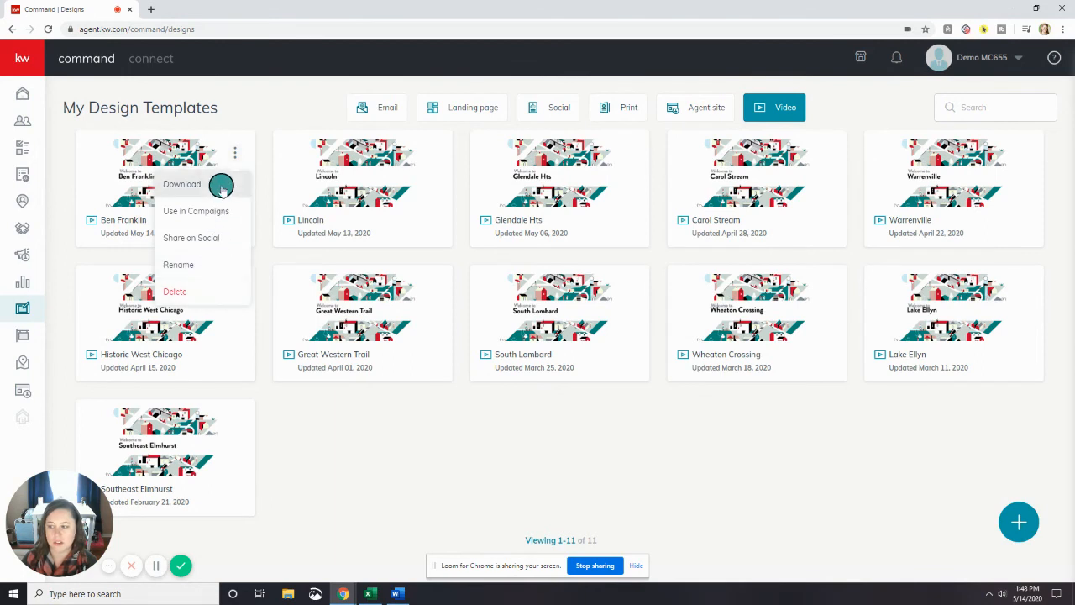
pyautogui.click(222, 186)
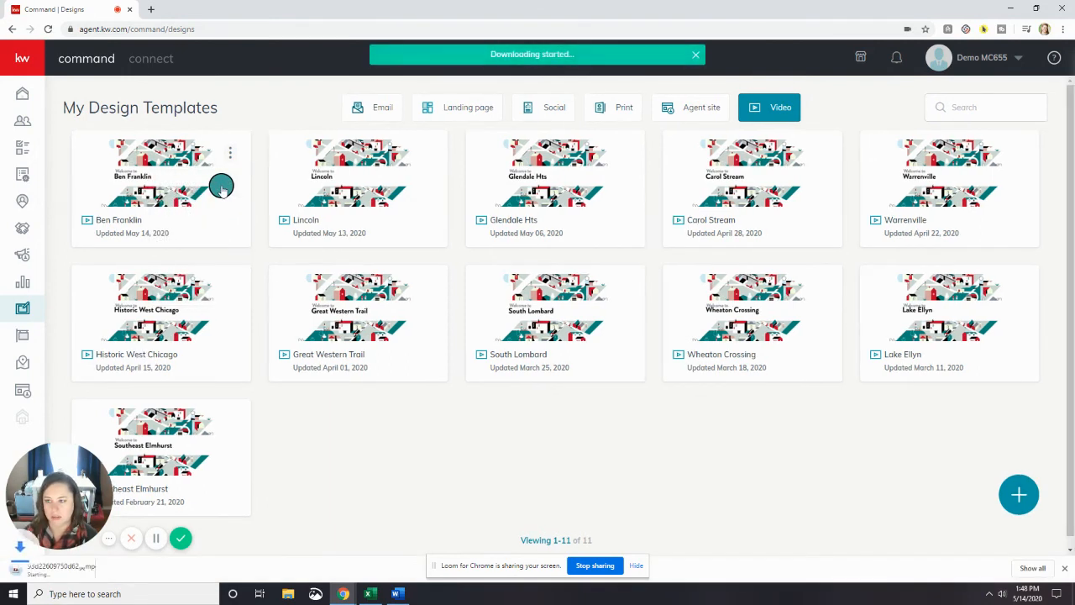